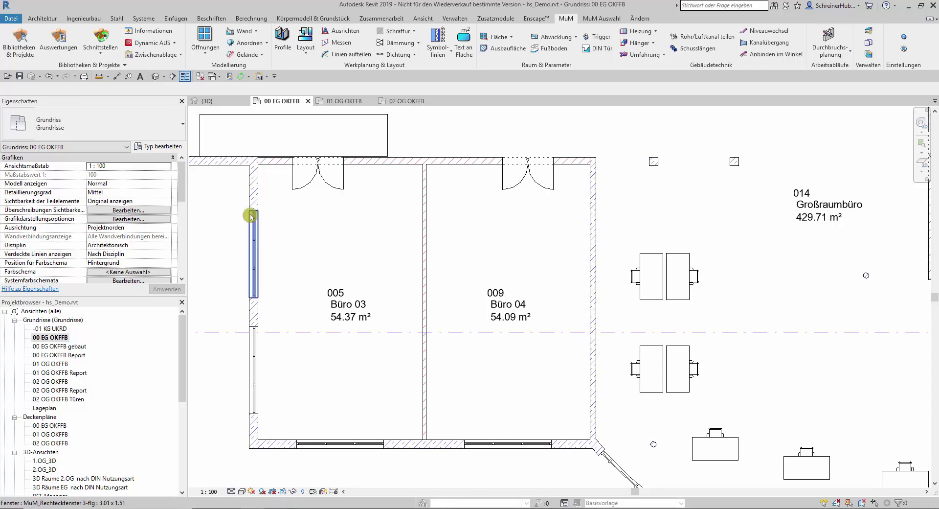
# Step: Open Bibliotheken & Projekte and widen the 'schreiner' search to annotations, detail items and families, excluding projects
pyautogui.click(17, 43)
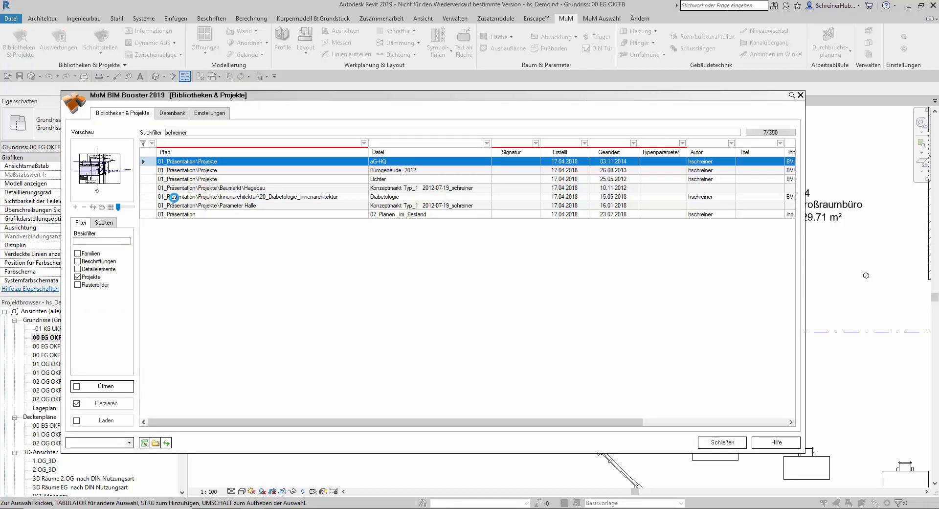
pyautogui.click(77, 269)
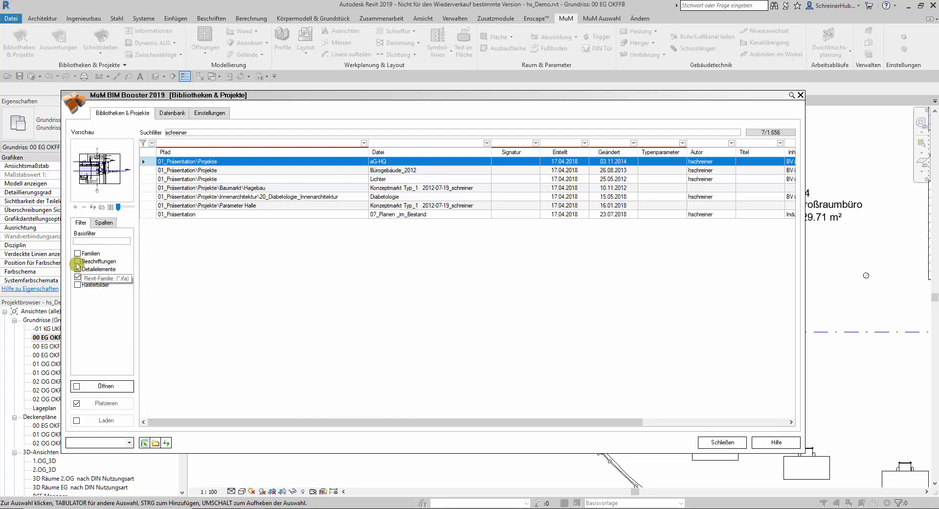
pyautogui.click(77, 261)
pyautogui.click(77, 253)
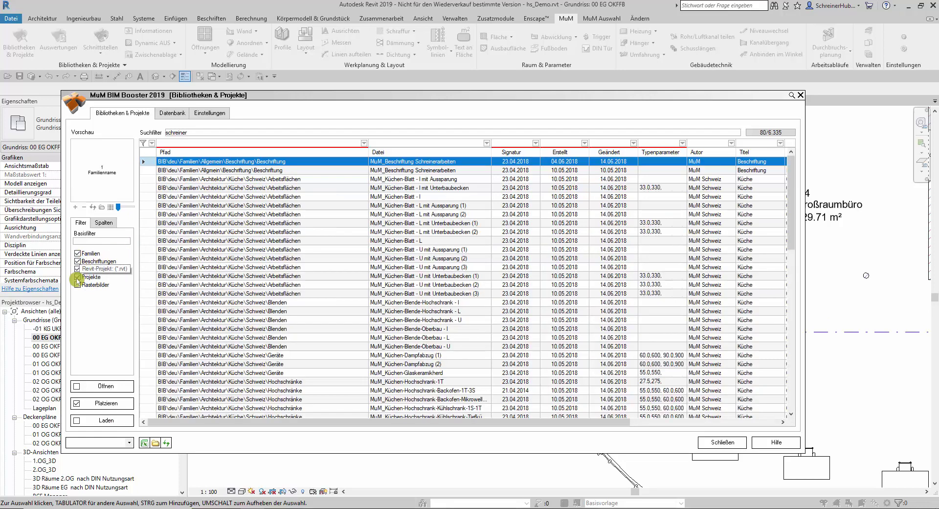
pyautogui.click(77, 276)
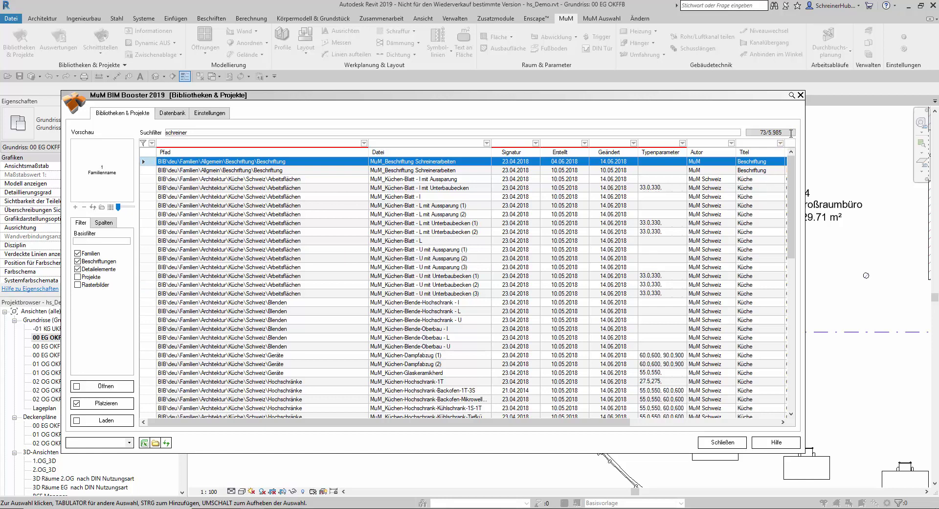
pyautogui.moveTo(791, 132); pyautogui.dragTo(709, 128)
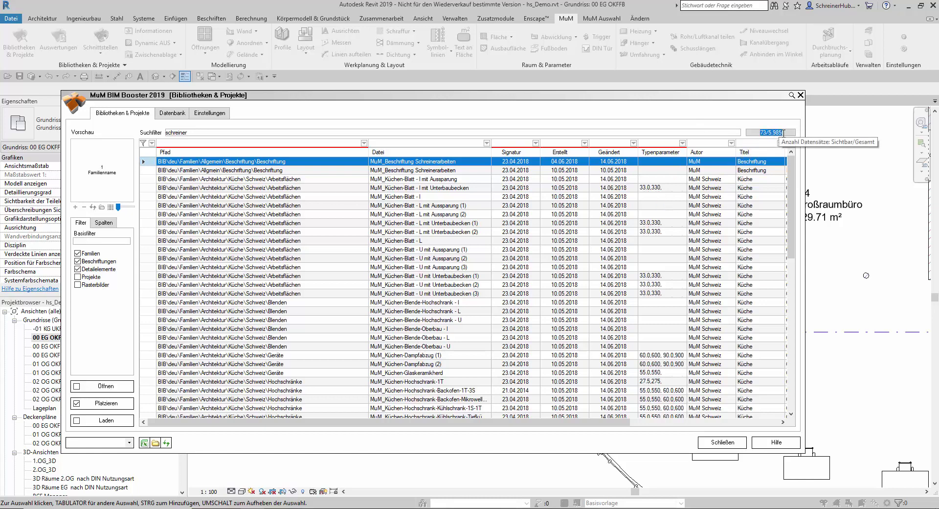
pyautogui.moveTo(194, 133); pyautogui.dragTo(149, 133)
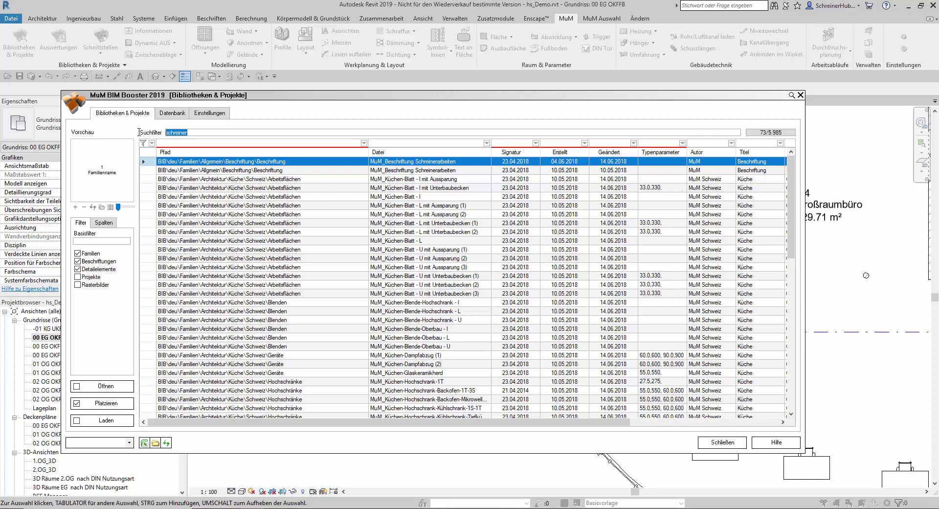
# Step: Search for 'tisch' in thumbnail view, then change the search term to 'türen'
pyautogui.write('tisch')
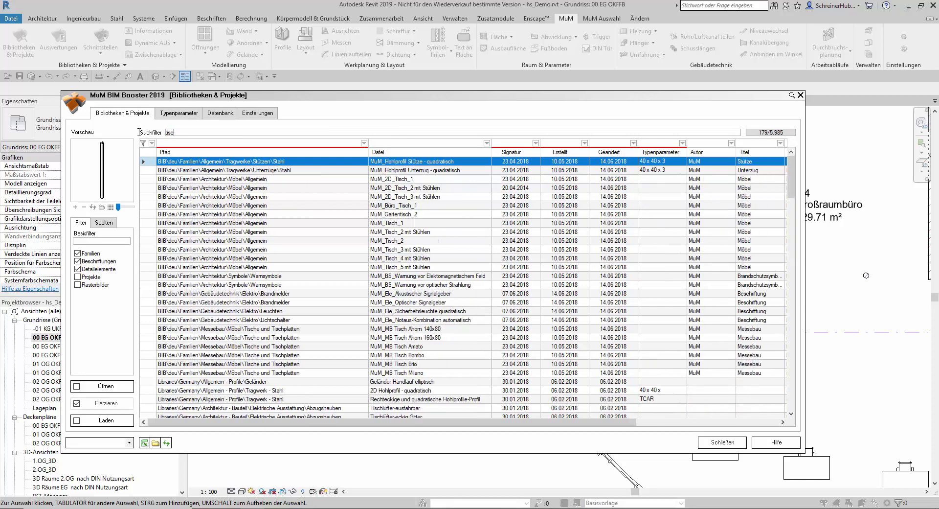
pyautogui.click(110, 208)
pyautogui.scroll(-3, 300, 343)
pyautogui.scroll(-3, 300, 343)
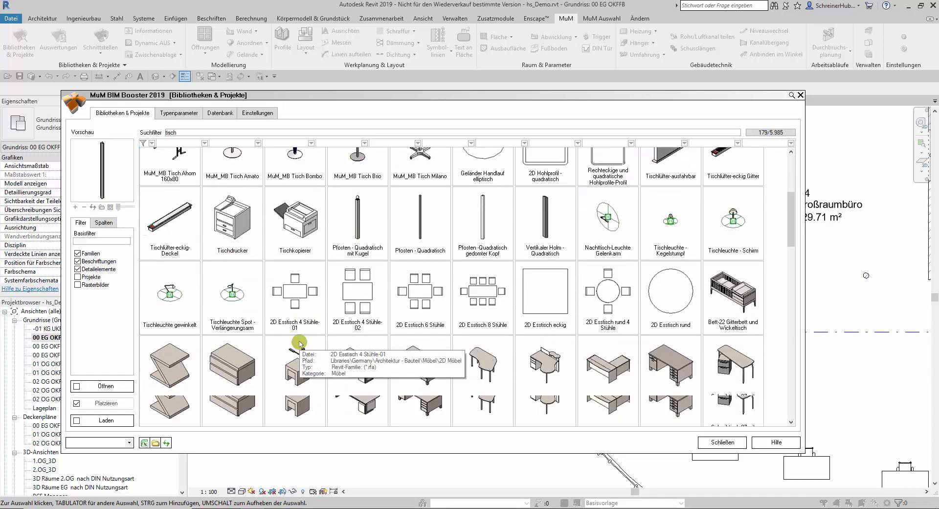
pyautogui.scroll(-3, 300, 342)
pyautogui.moveTo(178, 132); pyautogui.dragTo(104, 135)
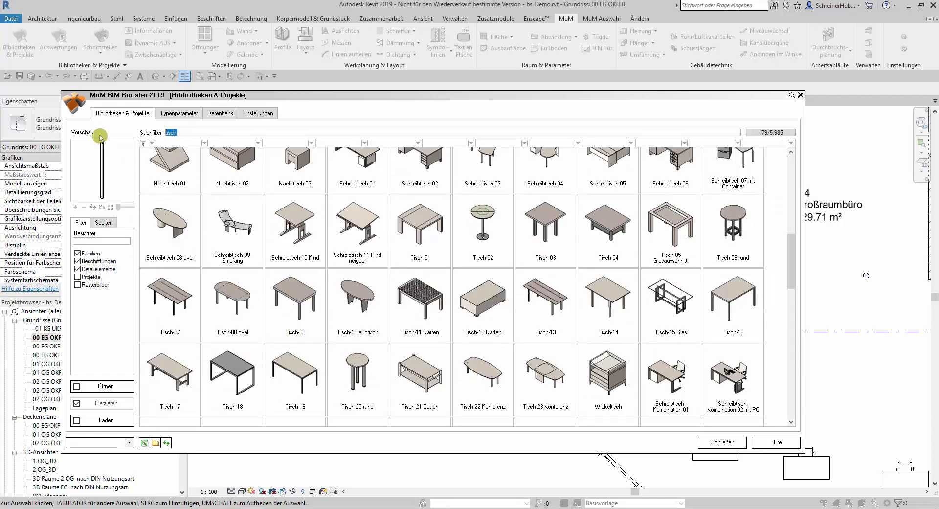
pyautogui.write('türen')
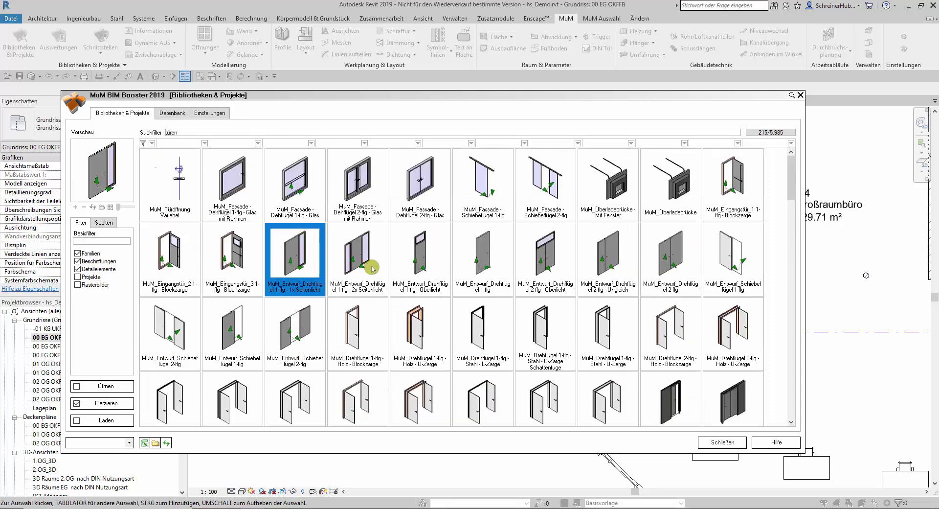
# Step: Preview the side-light door designs and choose the MuM_Eingangstür_3 entrance door
pyautogui.click(376, 268)
pyautogui.moveTo(358, 257)
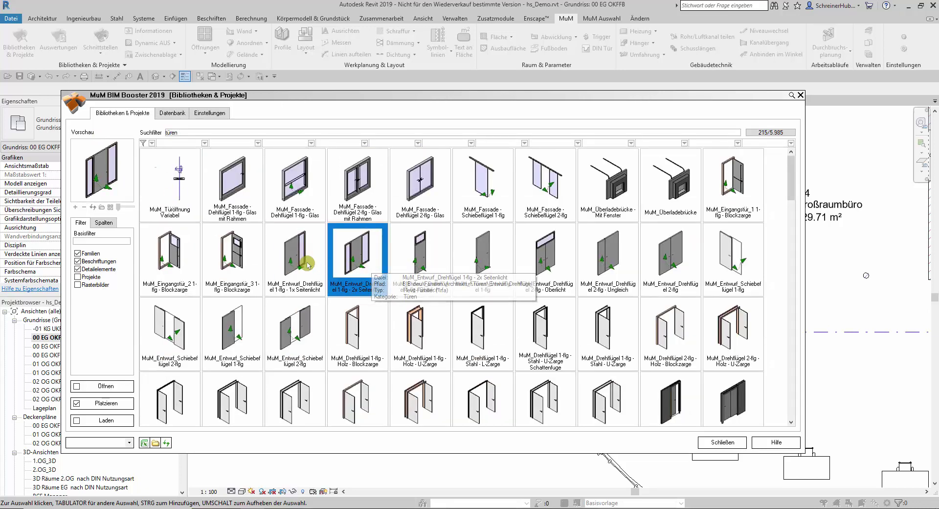
pyautogui.click(308, 263)
pyautogui.click(247, 264)
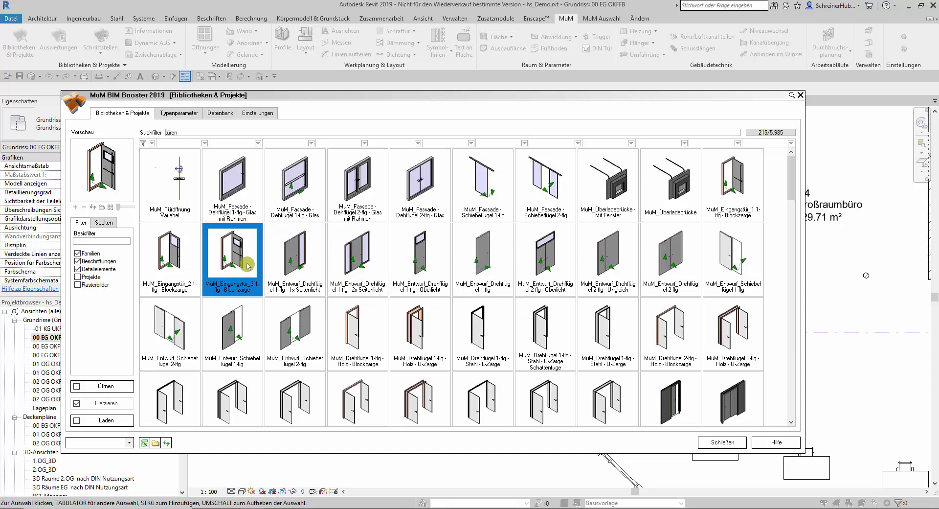
# Step: Add a 1.350 x 2.500 row to the door's type parameters and save the type file
pyautogui.click(179, 113)
pyautogui.click(145, 162)
pyautogui.click(146, 171)
pyautogui.click(148, 179)
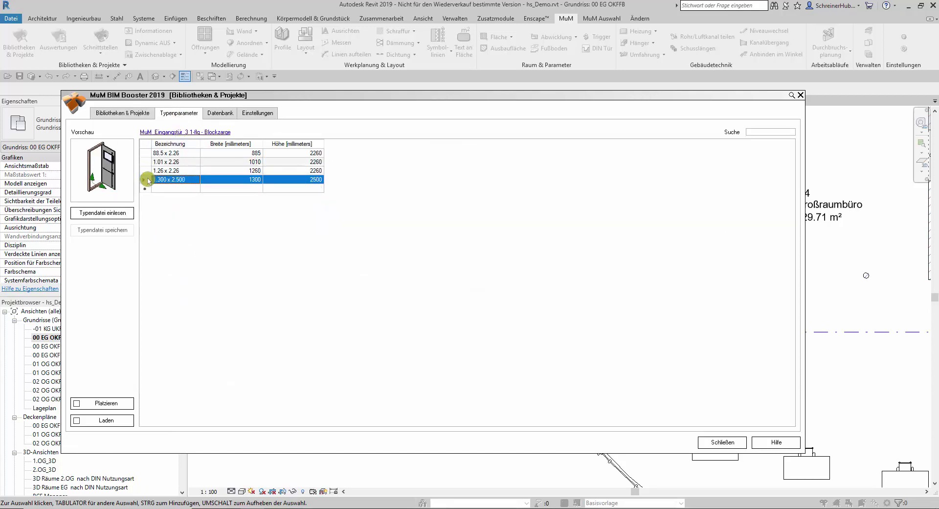
pyautogui.click(216, 189)
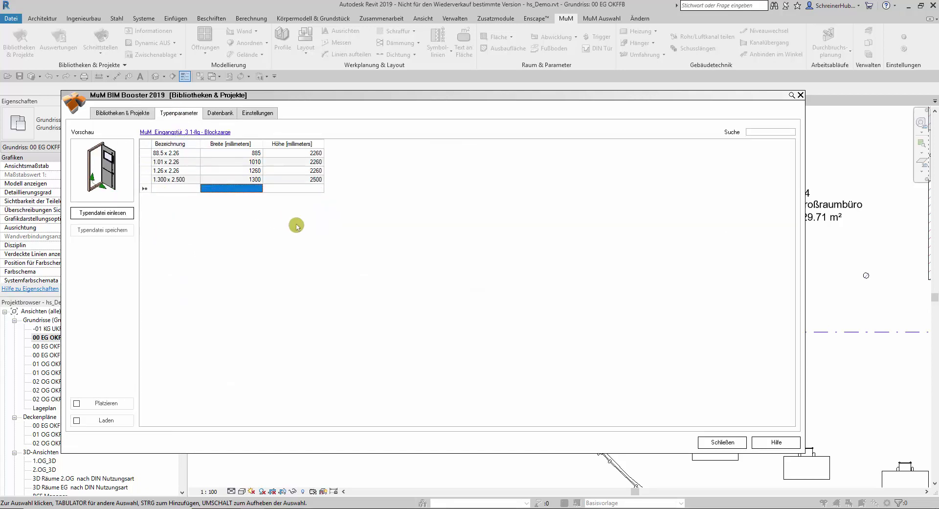
pyautogui.write('135')
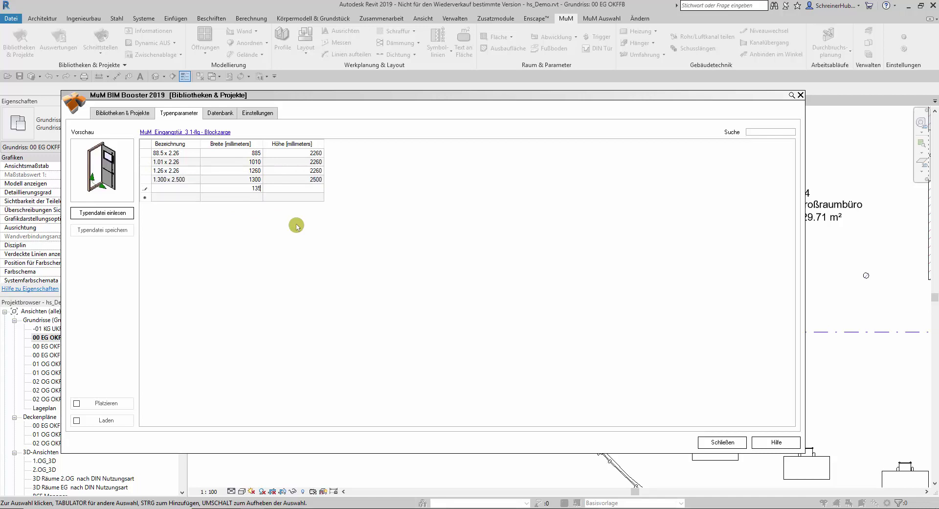
pyautogui.write('0')
pyautogui.press('Tab')
pyautogui.write('250')
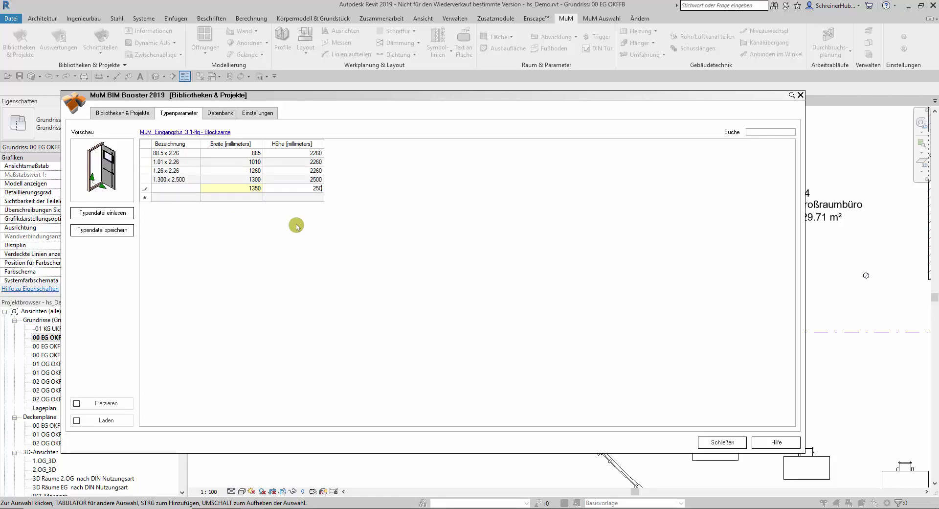
pyautogui.press('Tab')
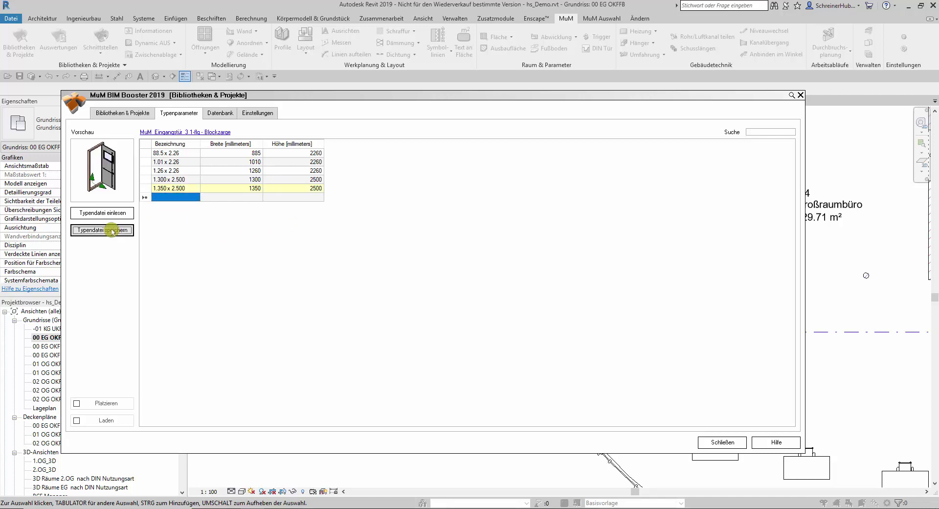
pyautogui.click(112, 229)
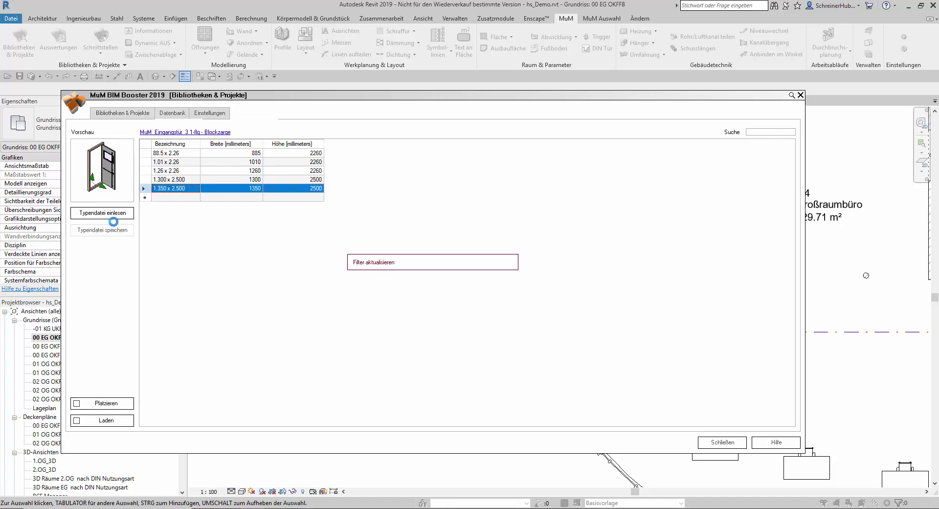
# Step: Place the entrance door in the wall between Büro 03 and Büro 04
pyautogui.click(120, 402)
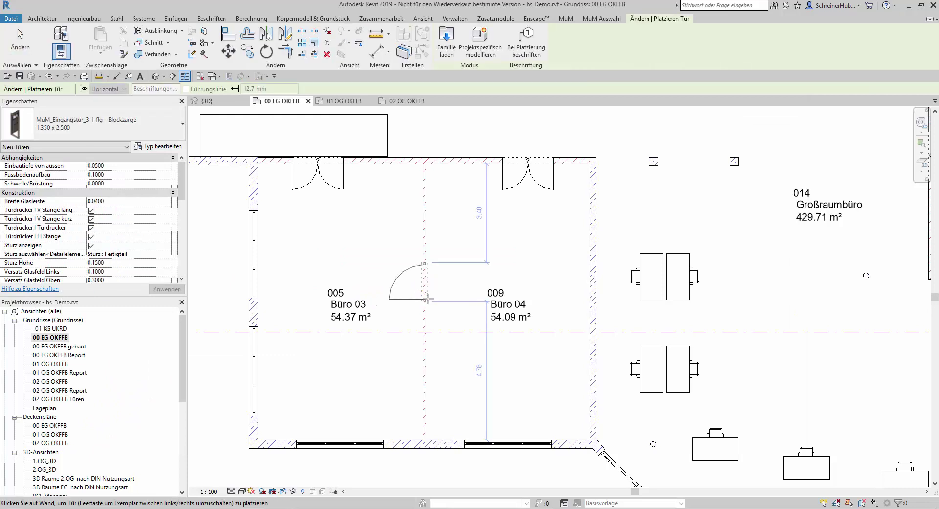
pyautogui.click(425, 283)
pyautogui.press('Escape')
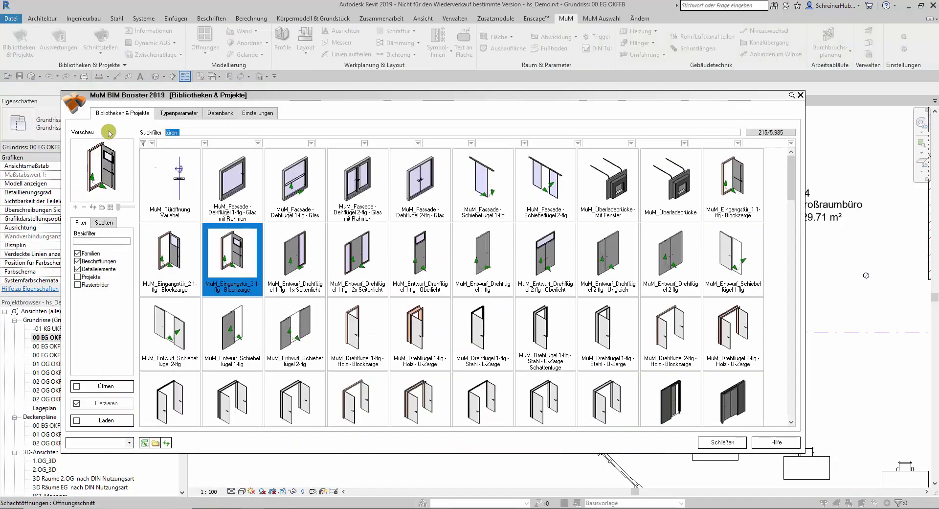
# Step: Try library searches for 'bmw' and 'baum' and browse the results
pyautogui.write('b')
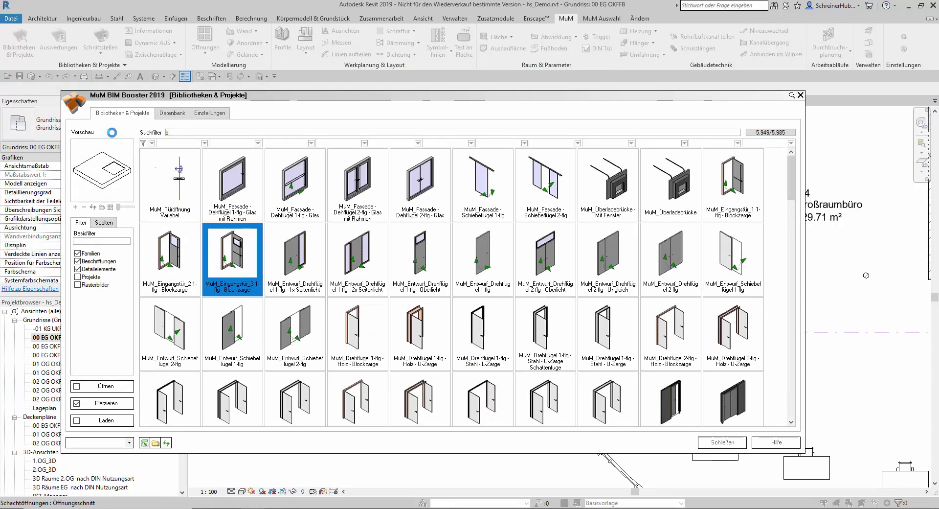
pyautogui.write('mw')
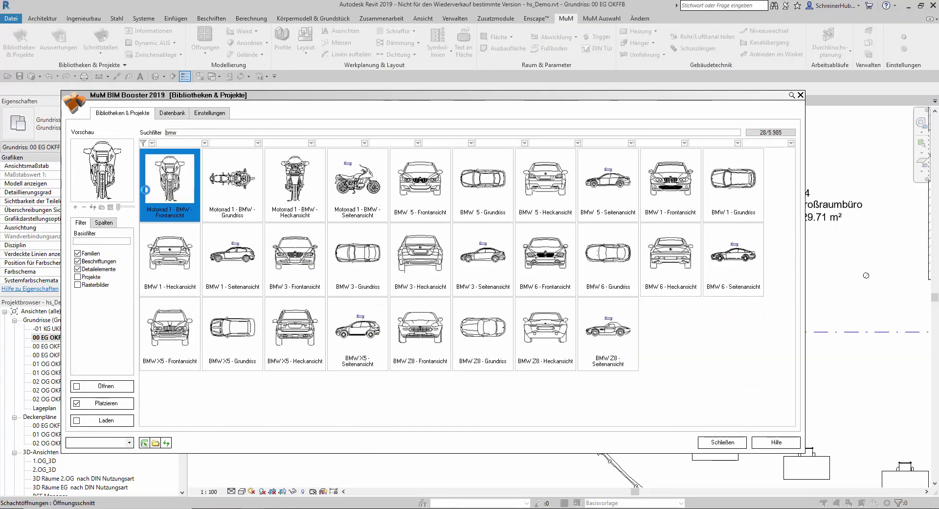
pyautogui.moveTo(169, 180)
pyautogui.press('BackSpace')
pyautogui.press('BackSpace')
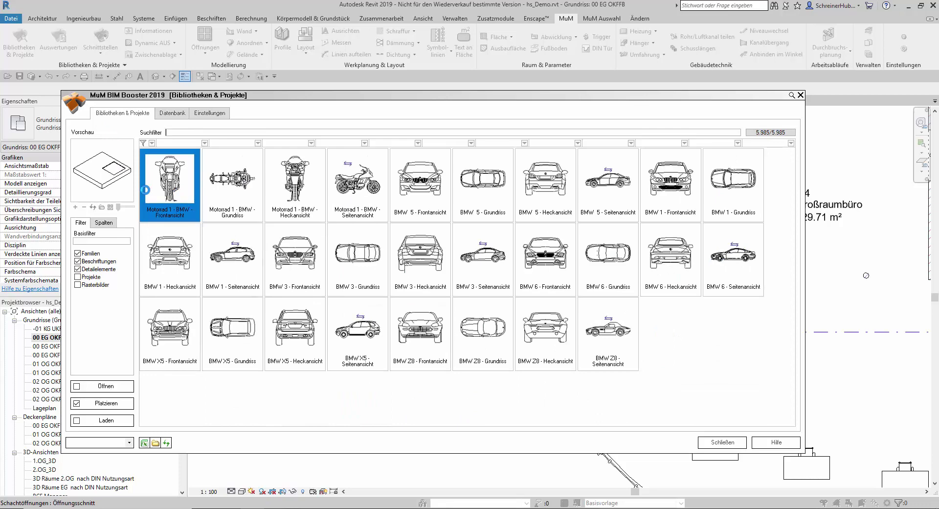
pyautogui.write('baum')
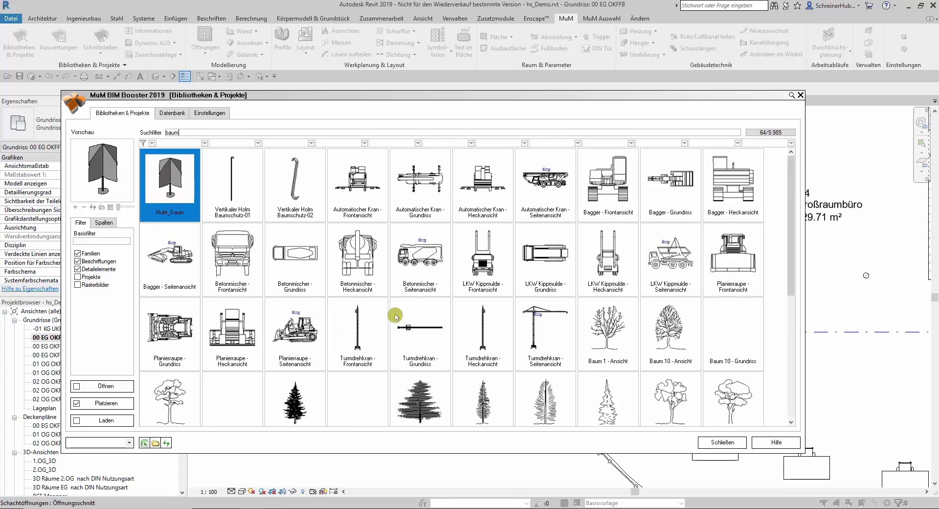
pyautogui.scroll(-2, 416, 360)
pyautogui.scroll(-1, 417, 360)
pyautogui.scroll(-1, 416, 359)
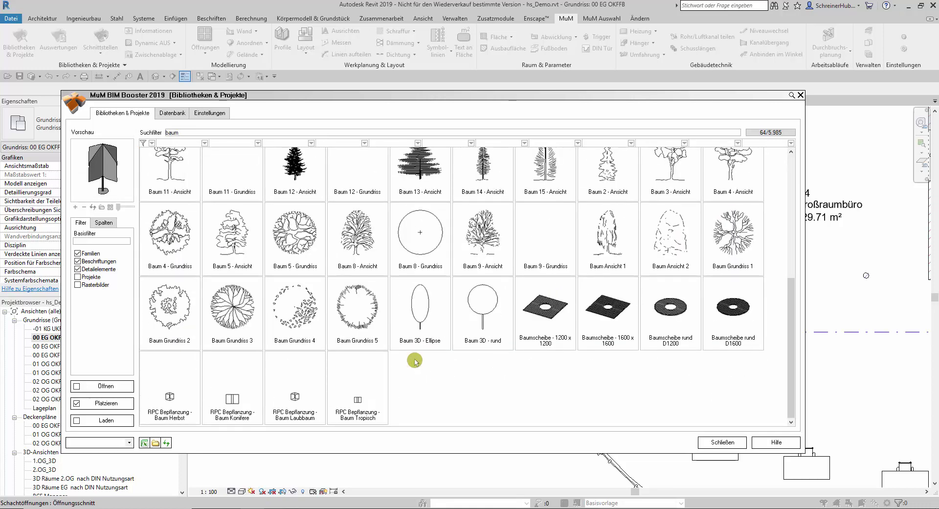
pyautogui.scroll(2, 417, 359)
pyautogui.scroll(2, 416, 359)
pyautogui.write('p')
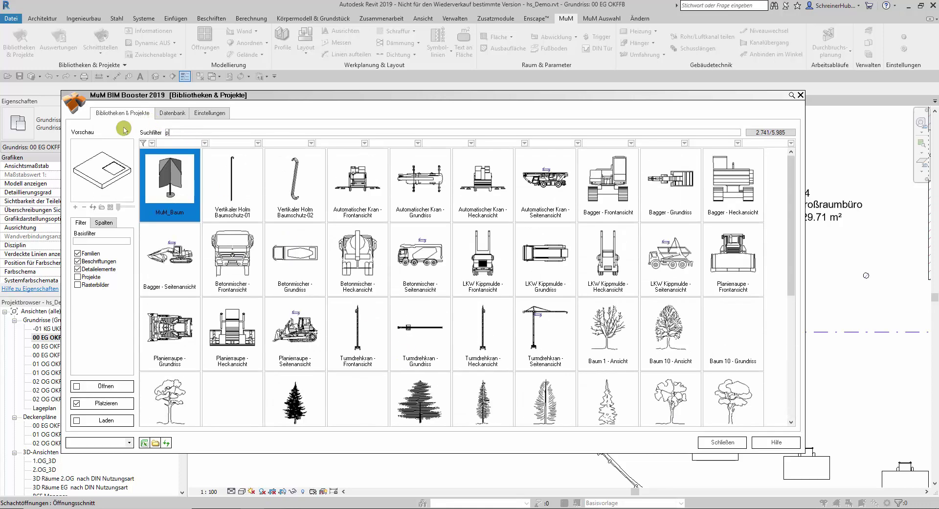
# Step: Search 'personen' with raster images included, preview Marc and Nina photos, and switch to list view
pyautogui.write('ersone')
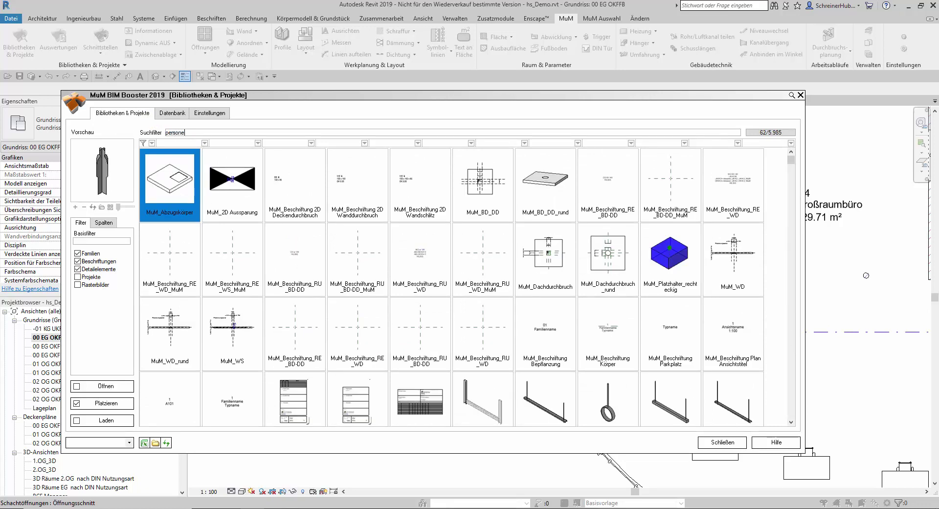
pyautogui.write('n')
pyautogui.click(77, 284)
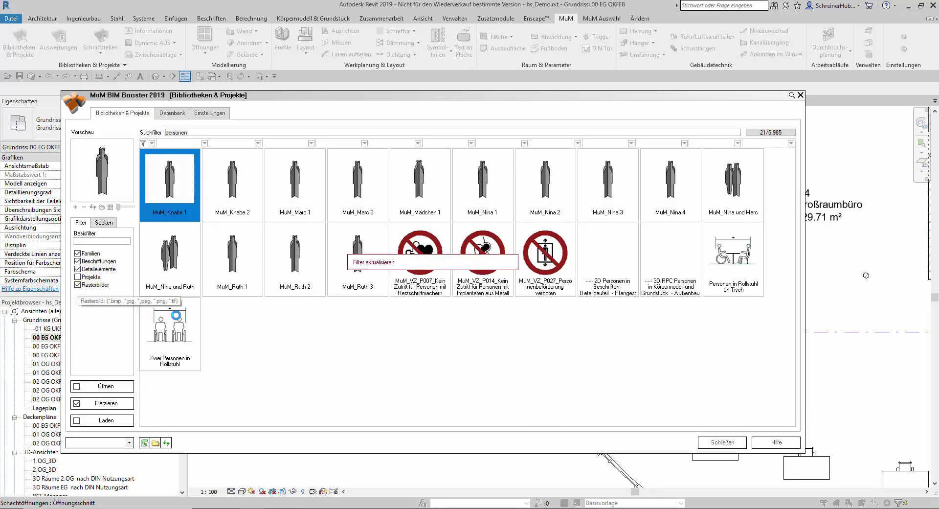
pyautogui.click(318, 330)
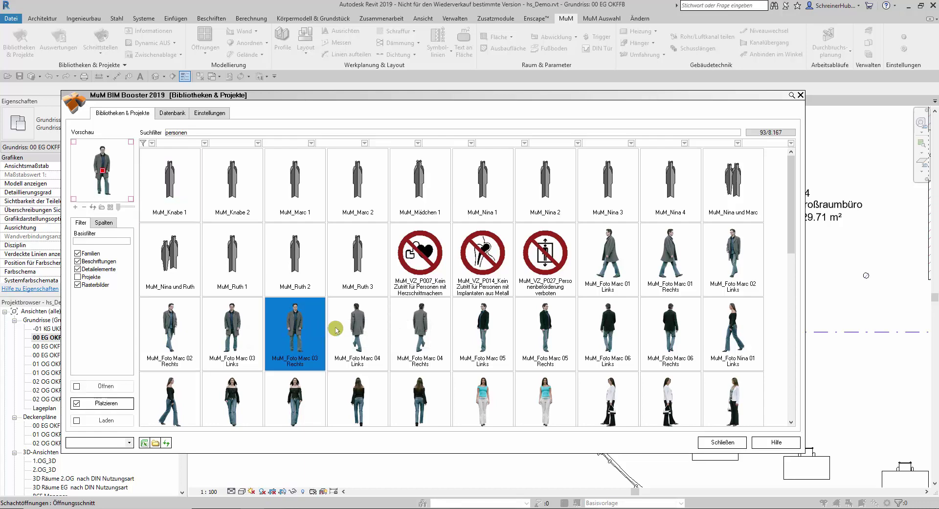
pyautogui.click(336, 329)
pyautogui.click(371, 402)
pyautogui.scroll(-2, 401, 395)
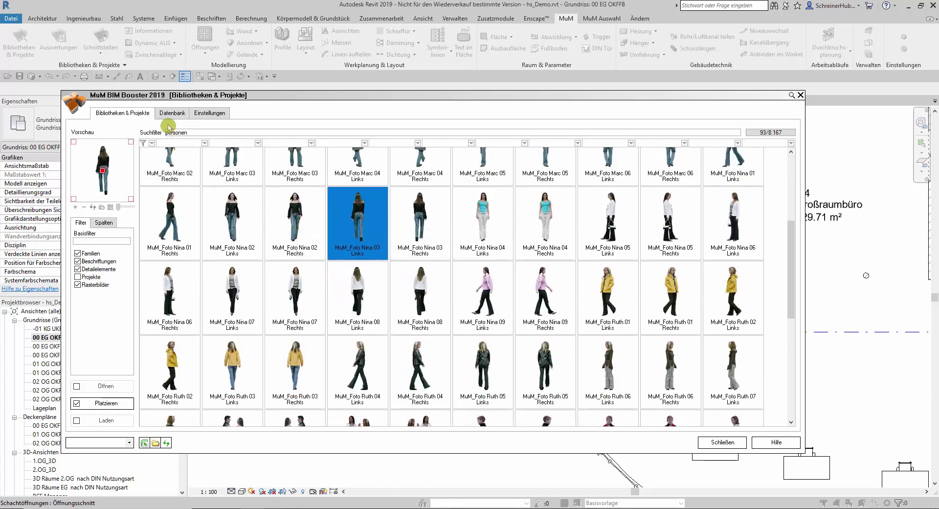
pyautogui.click(110, 207)
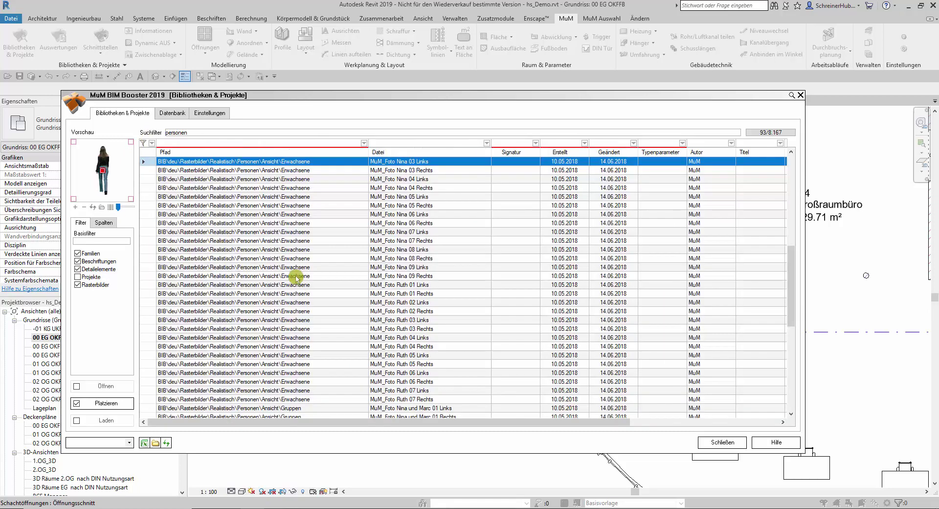
# Step: Select photos Nina 04 Links to Ruth 02 Rechts and assign them the keyword 'Personen Eingabeplan'
pyautogui.moveTo(316, 421); pyautogui.dragTo(603, 420)
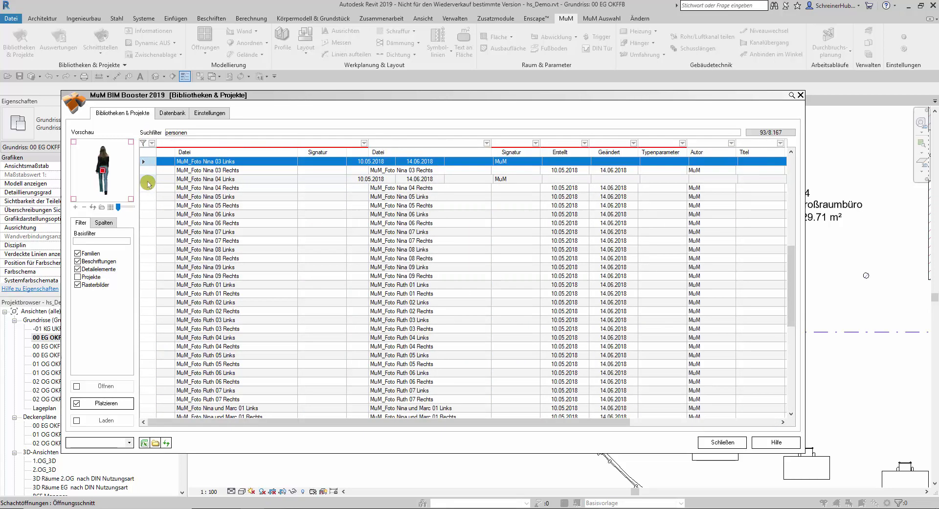
pyautogui.keyDown('shift'); pyautogui.click(146, 311); pyautogui.keyUp('shift')
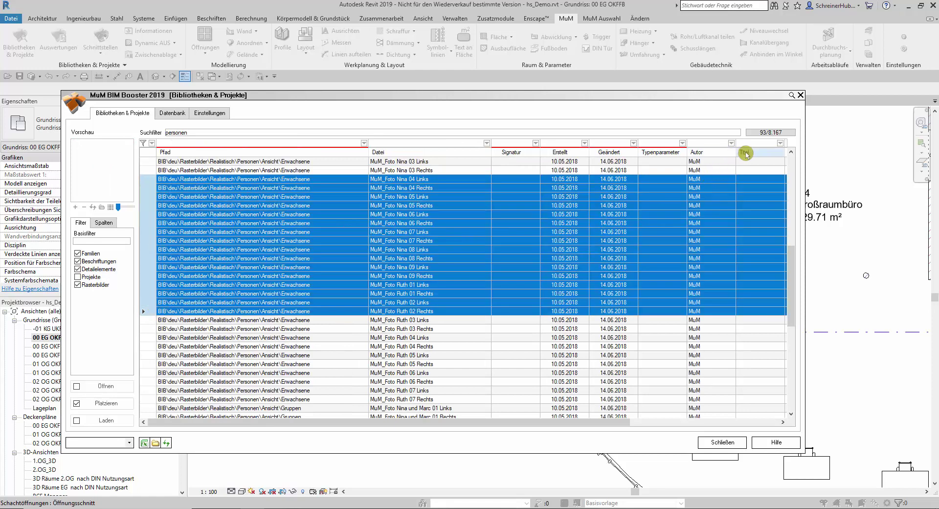
pyautogui.moveTo(597, 421); pyautogui.dragTo(766, 421)
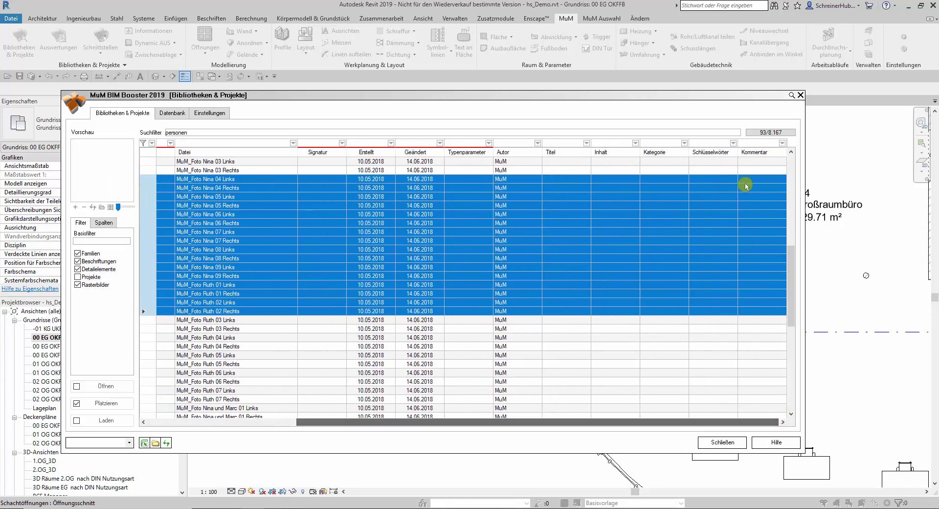
pyautogui.rightClick(735, 145)
pyautogui.click(776, 159)
pyautogui.write('Büro Pers')
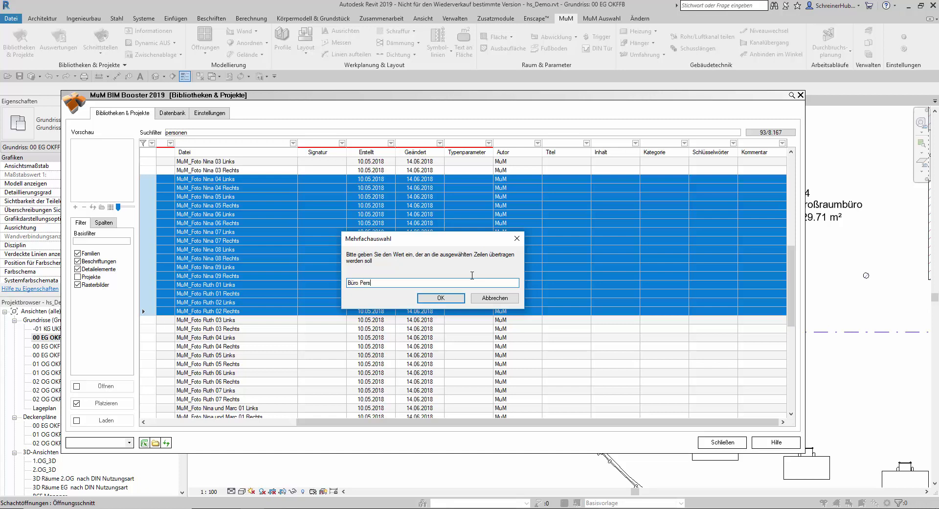
pyautogui.write('one')
pyautogui.write('P')
pyautogui.write('n Eingabeplanung')
pyautogui.press('Return')
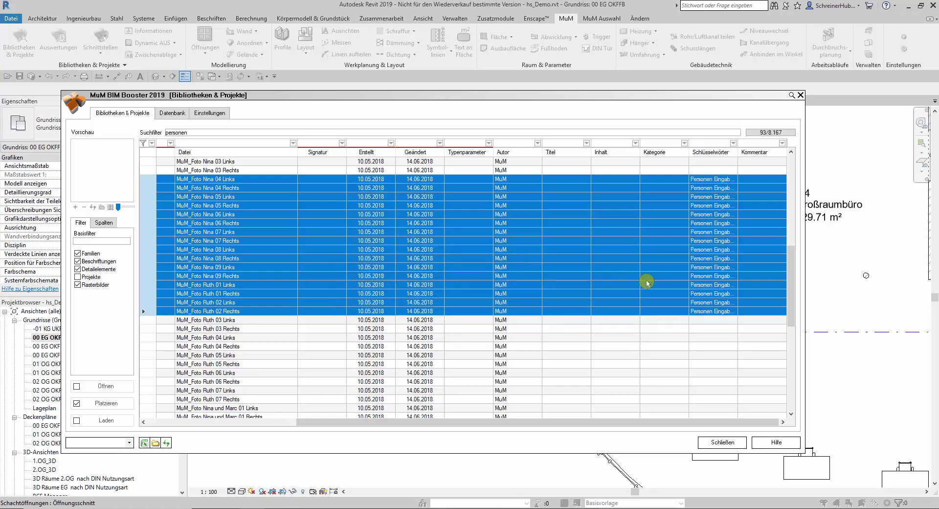
# Step: Clear the multi-selection and search for 'eingabeplanung', previewing the Nina 09 Links photo
pyautogui.click(720, 249)
pyautogui.write('e')
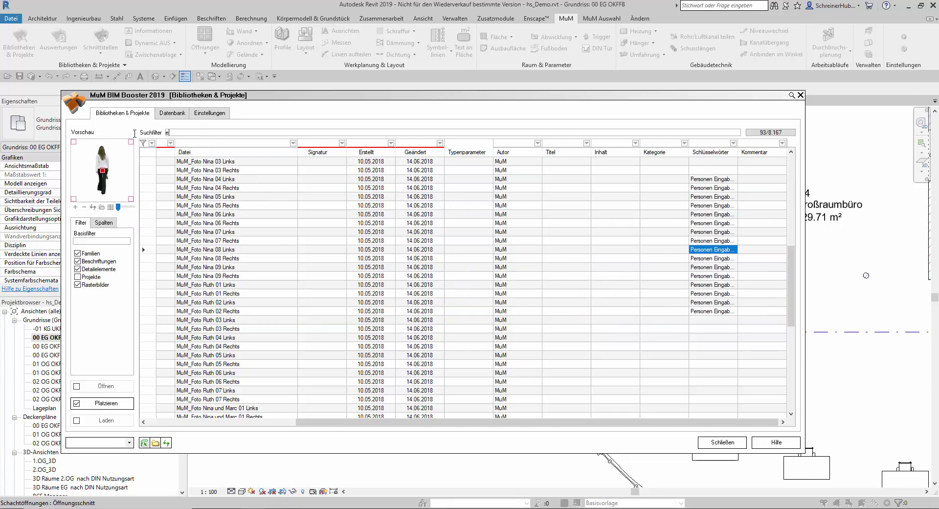
pyautogui.write('inga')
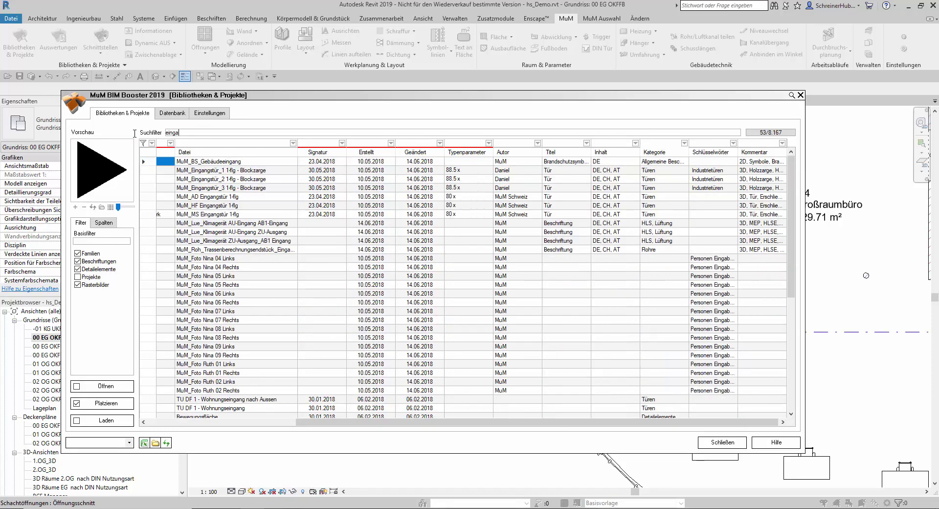
pyautogui.write('beplan')
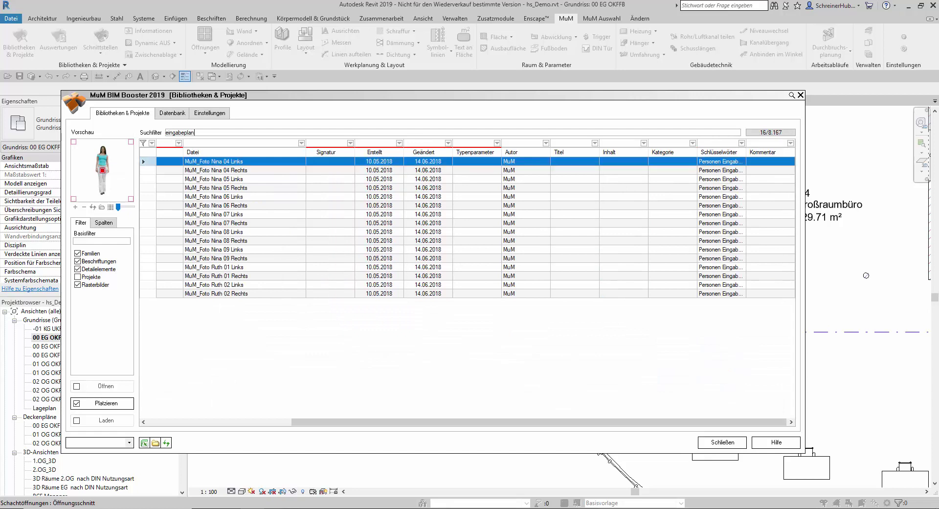
pyautogui.write('ung')
pyautogui.moveTo(156, 196); pyautogui.dragTo(149, 231)
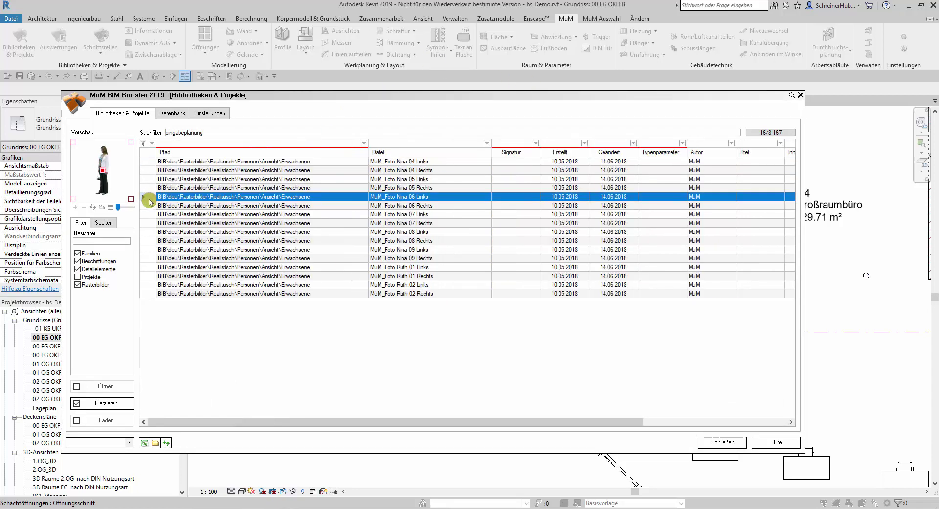
pyautogui.click(149, 251)
# Step: Switch back to thumbnails, clear the search and turn off all category filters
pyautogui.click(110, 207)
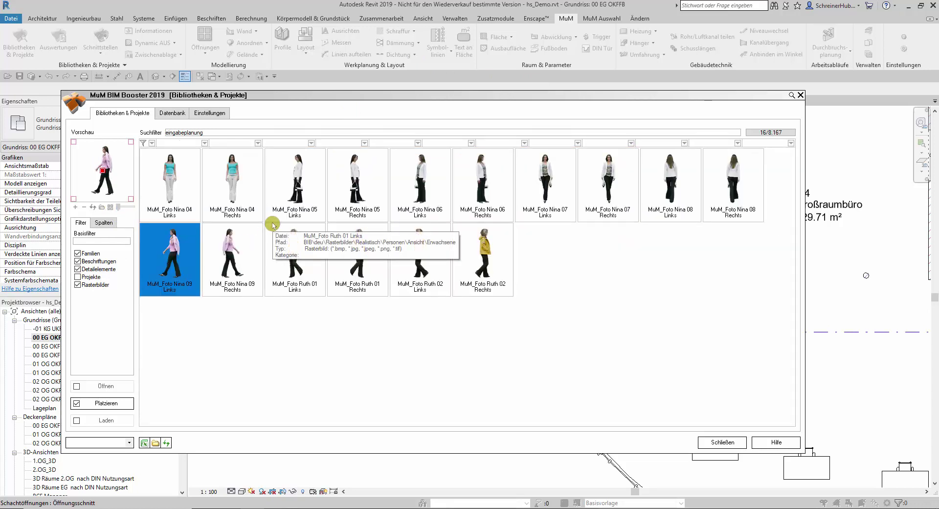
pyautogui.click(77, 284)
pyautogui.click(77, 268)
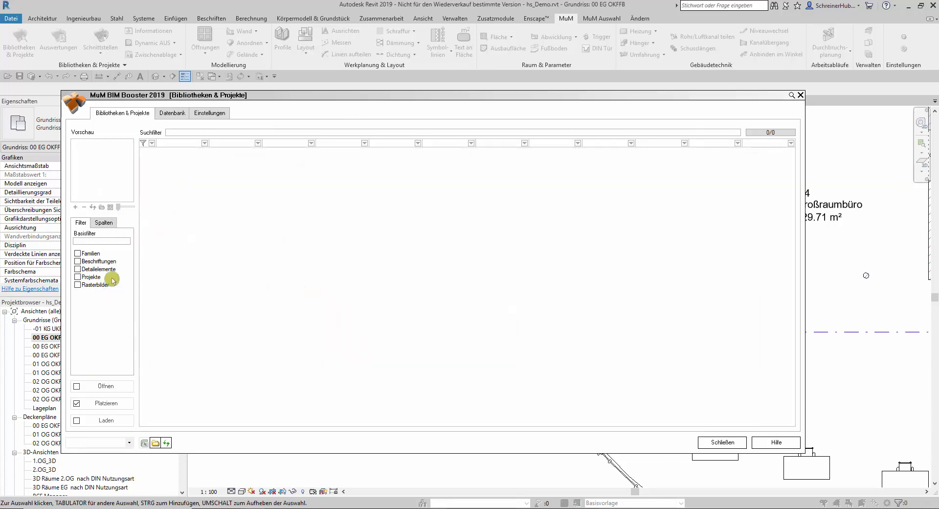
# Step: Limit the library to projects and search for 'MuM präsentation'
pyautogui.click(78, 276)
pyautogui.write('MuM')
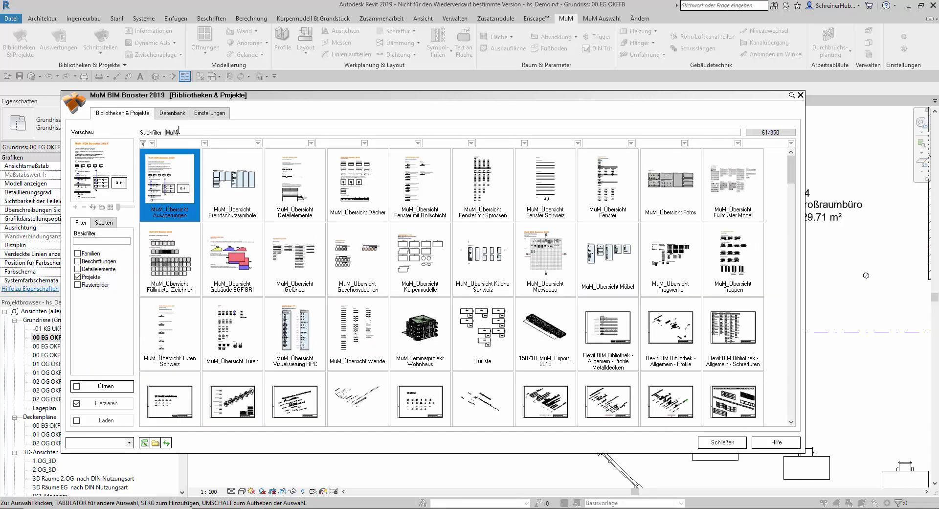
pyautogui.click(194, 135)
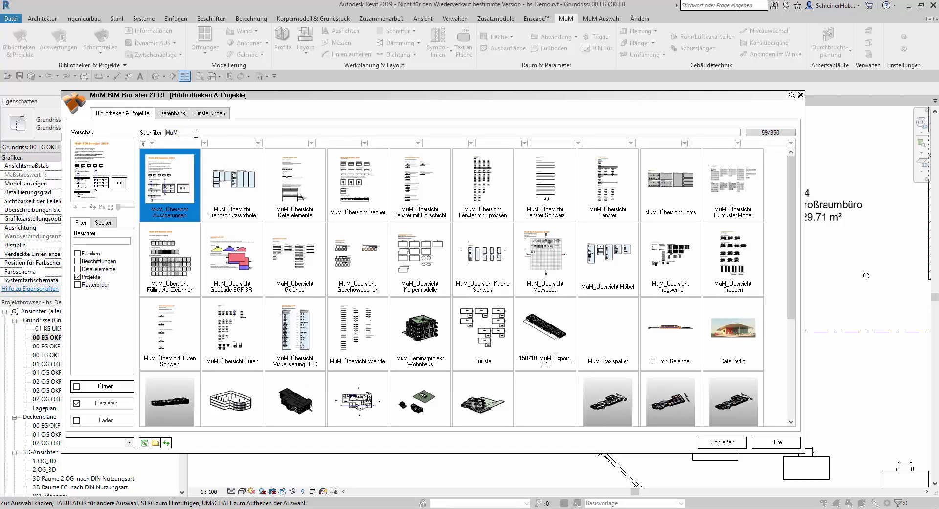
pyautogui.write('präsen')
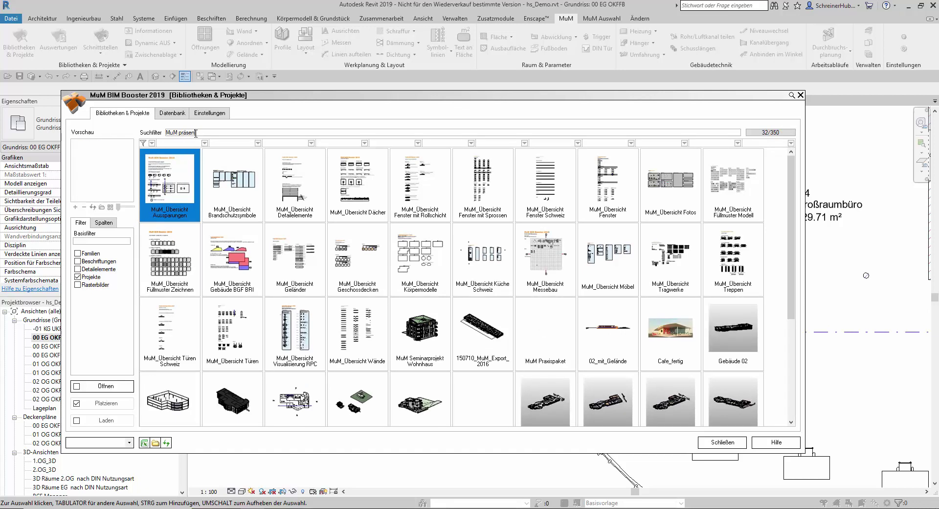
pyautogui.write('tation')
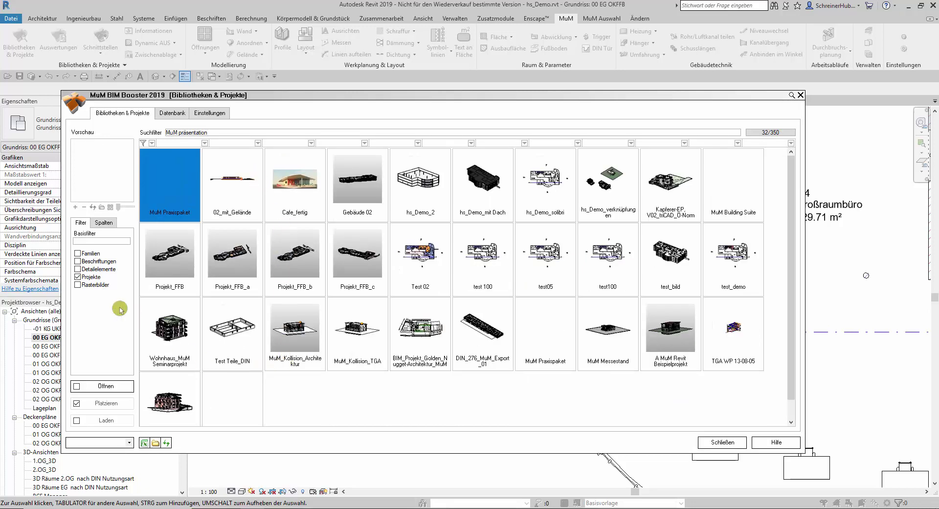
# Step: Export the results with the MuM Projekte Seite (Pfad) report template and review them in Excel
pyautogui.click(130, 443)
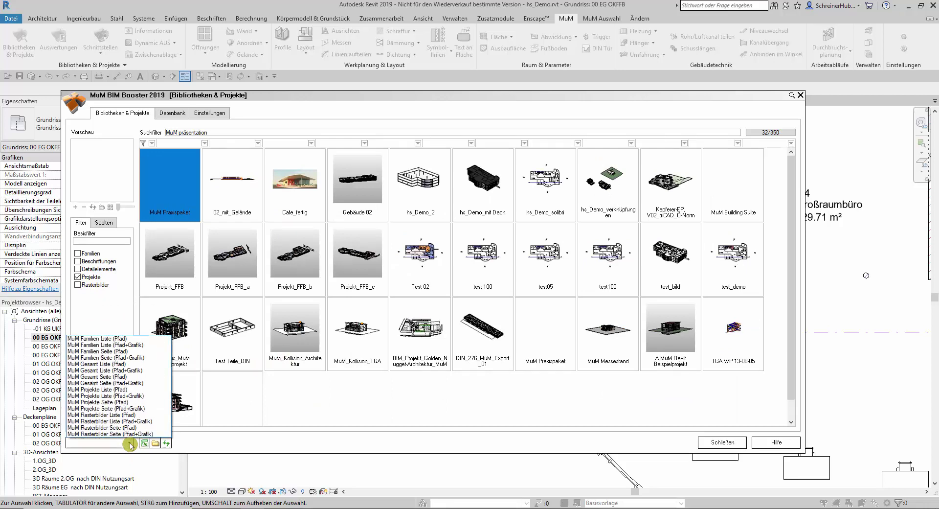
pyautogui.click(162, 402)
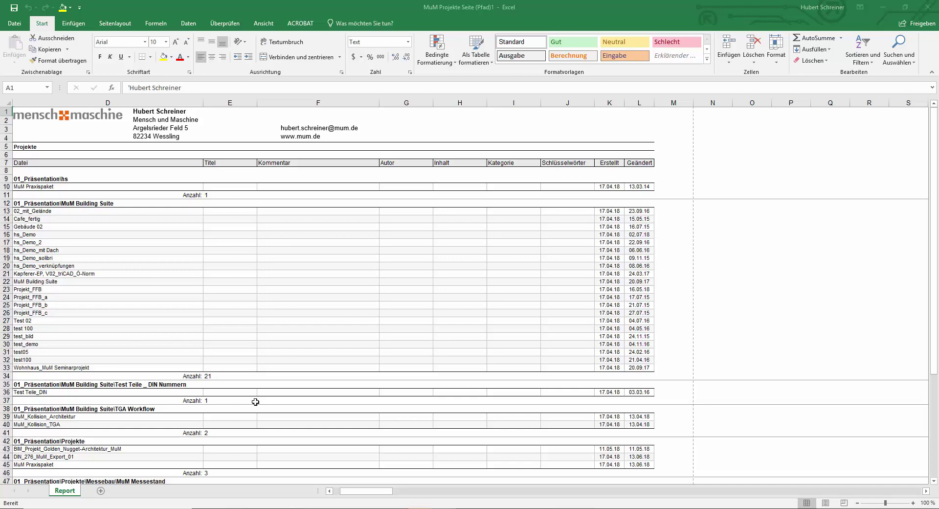
pyautogui.click(263, 367)
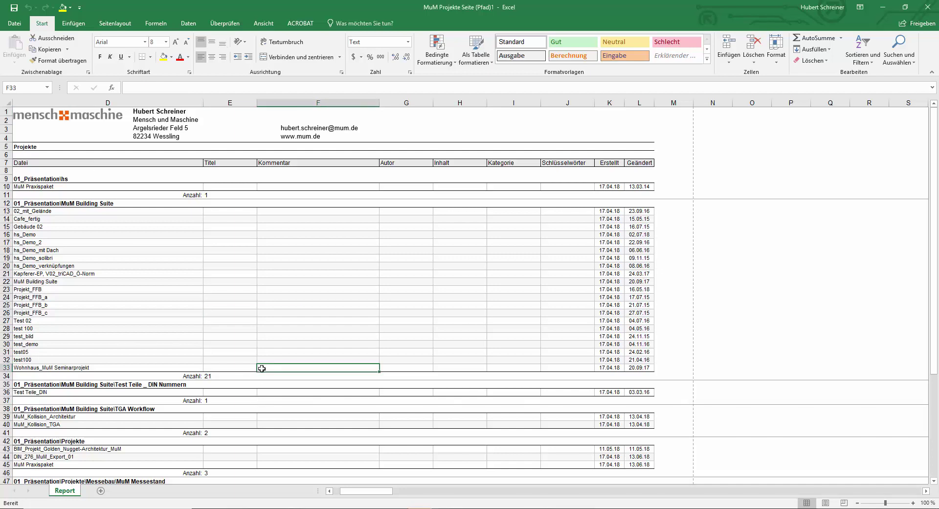
pyautogui.scroll(-4, 262, 376)
pyautogui.scroll(-3, 262, 384)
pyautogui.scroll(2, 262, 383)
pyautogui.scroll(5, 262, 383)
# Step: Back in the library, generate the 'MuM Projekte Liste (Pfad+Grafik)' Excel report for the 7 projects
pyautogui.hotkey('alt', 'Tab')
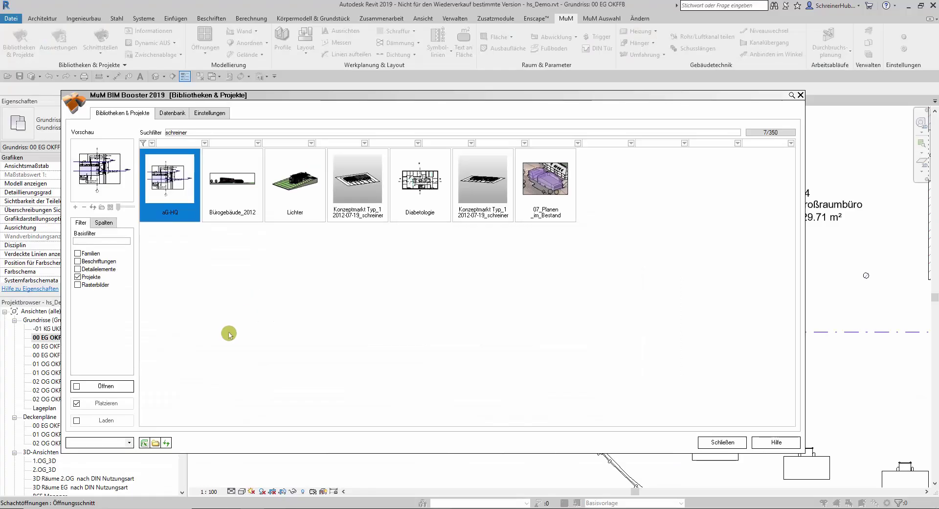
pyautogui.click(131, 443)
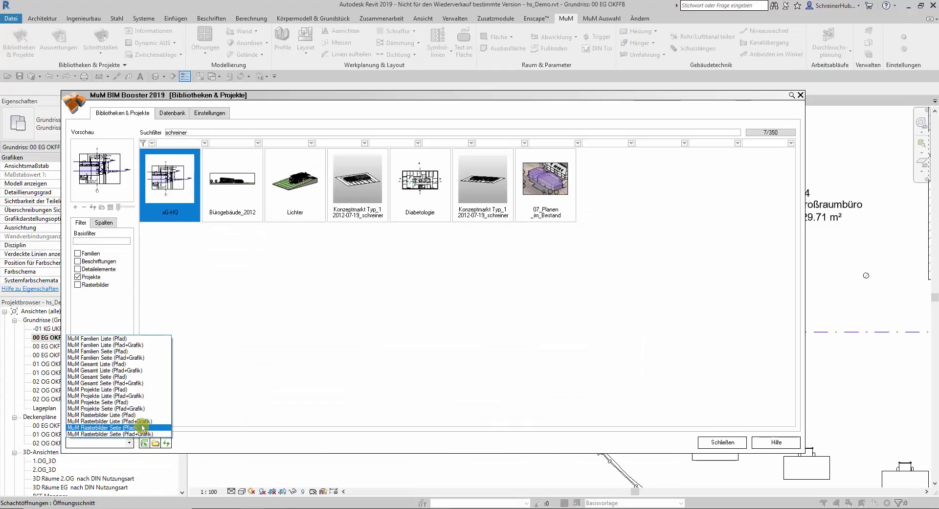
pyautogui.click(151, 397)
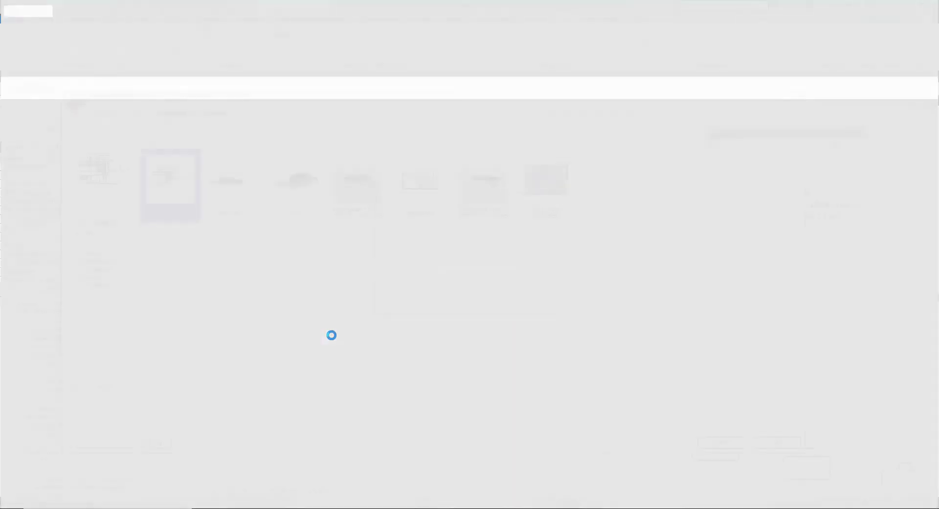
pyautogui.scroll(-3, 328, 333)
pyautogui.scroll(3, 328, 333)
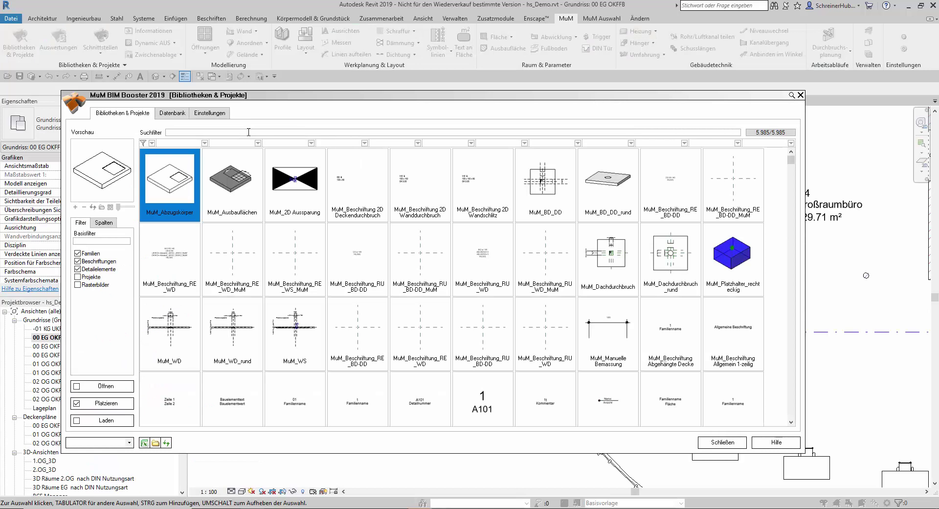
# Step: Search for 'brandschutz' and scroll through the 327 fire-protection symbol results
pyautogui.write('brands')
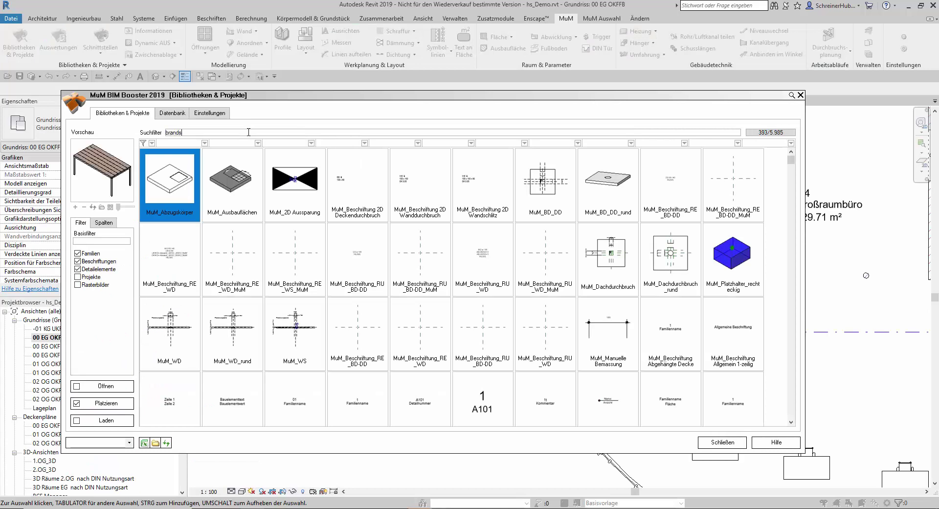
pyautogui.write('chutz')
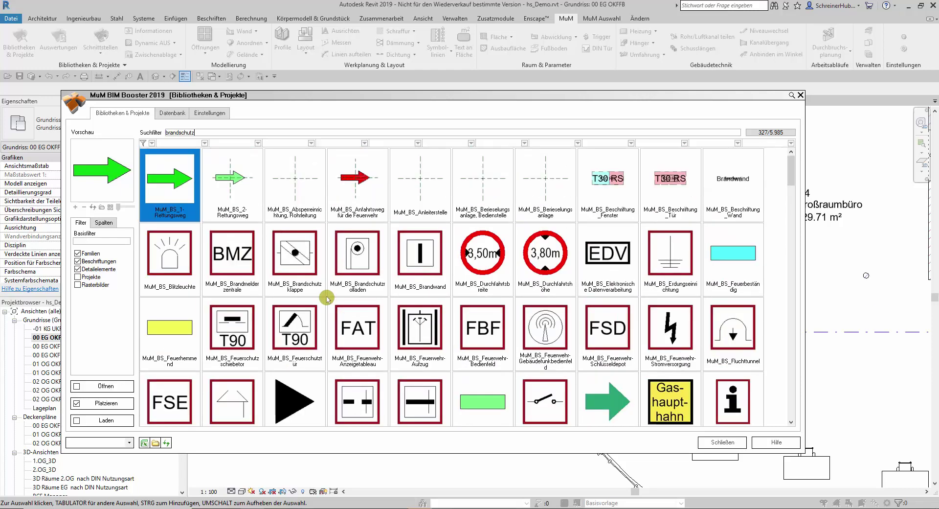
pyautogui.scroll(-2, 327, 299)
pyautogui.scroll(-1, 327, 299)
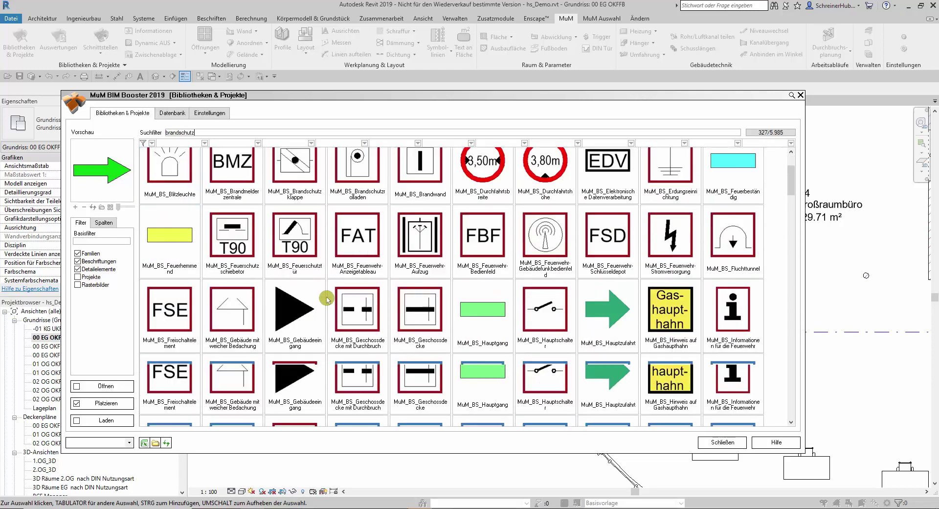